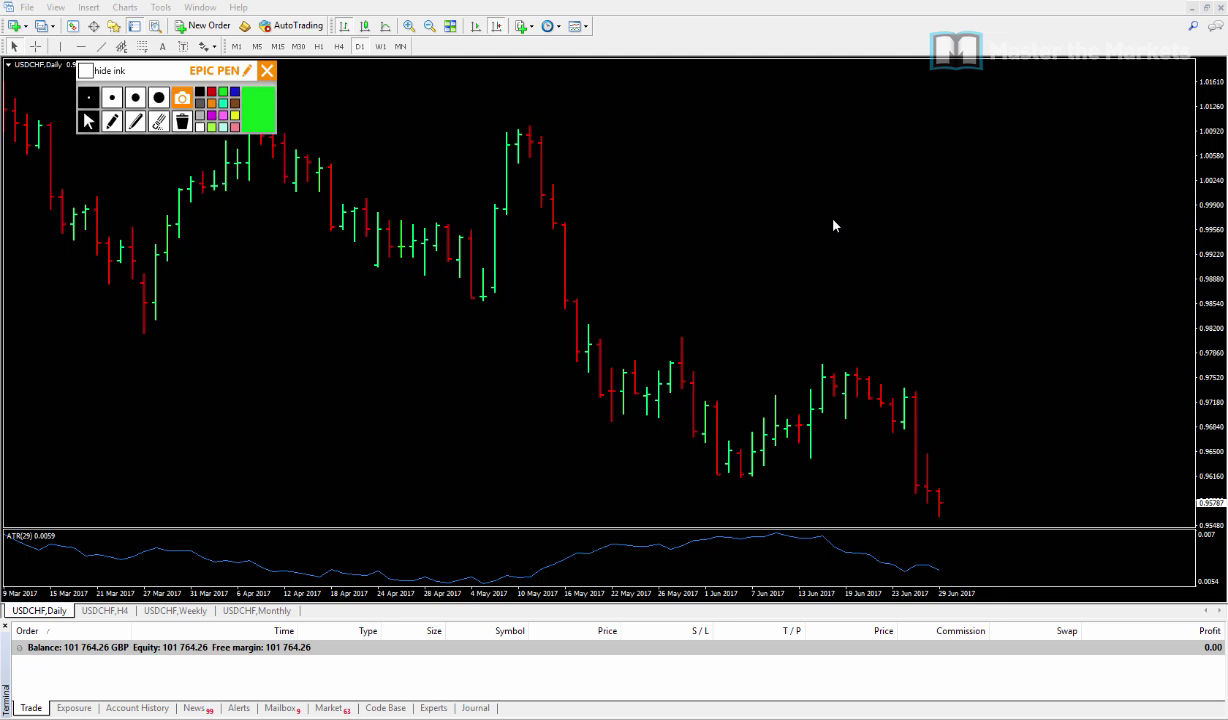
- Circle the 1 498.33 USDCHF profit in Account History in green ink, then go back to the Trade tab
left_click(112, 128)
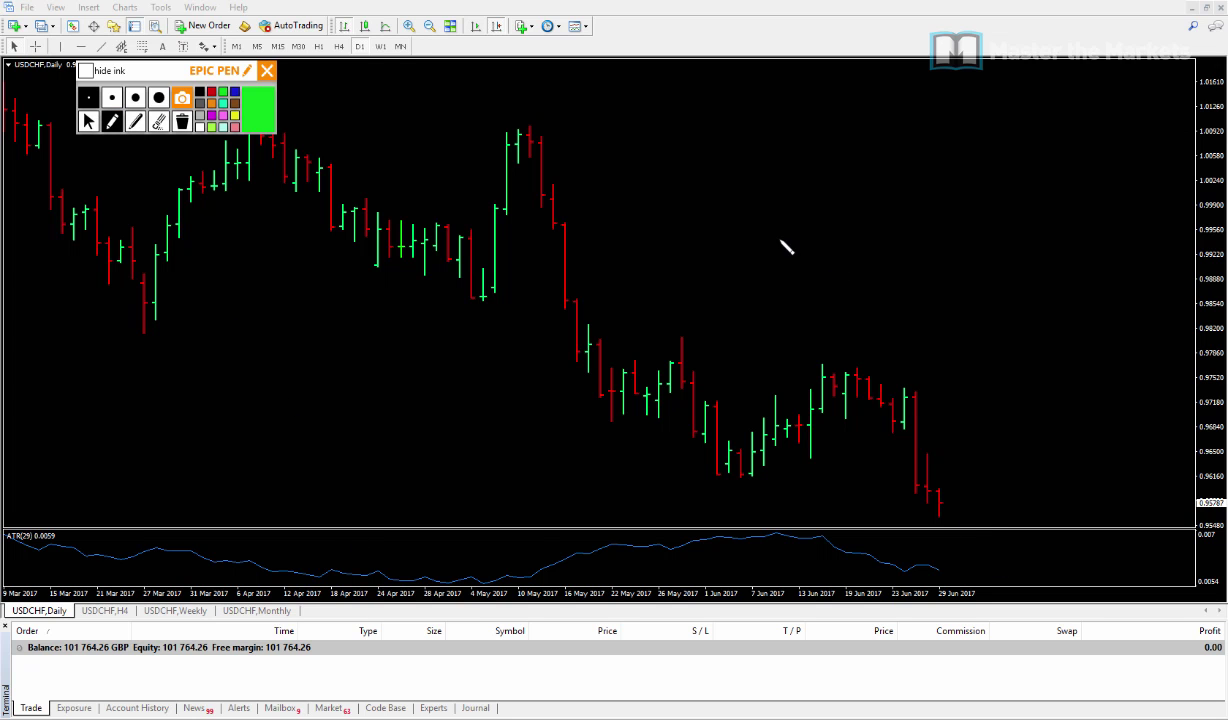
left_click(88, 121)
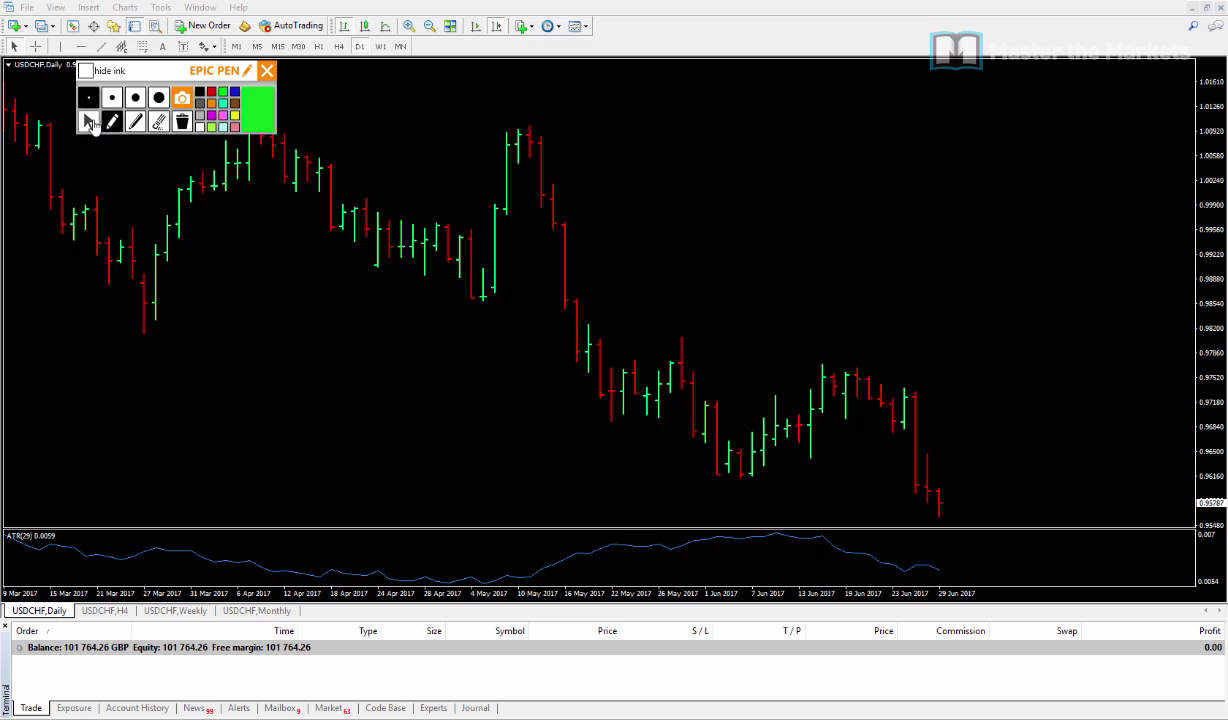
left_click(137, 708)
left_click(112, 121)
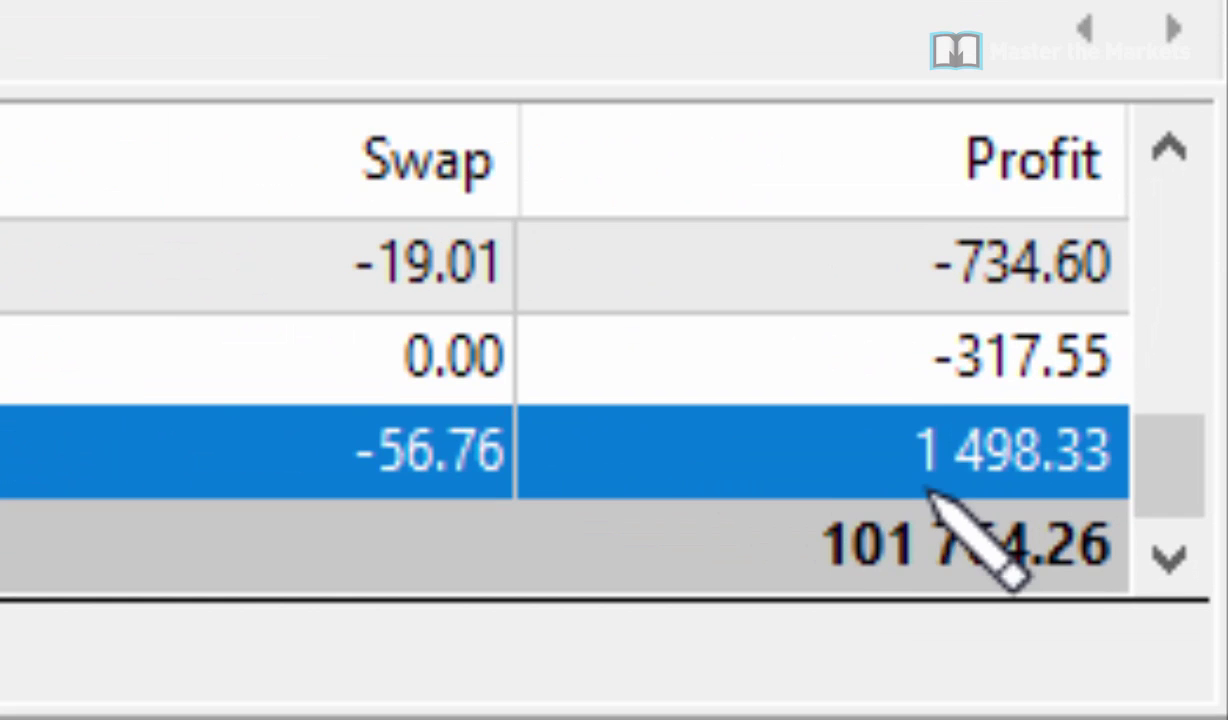
mouse_move(930, 490)
left_mouse_down()
mouse_move(858, 419)
mouse_move(1146, 406)
mouse_move(1165, 493)
mouse_move(960, 515)
left_mouse_up()
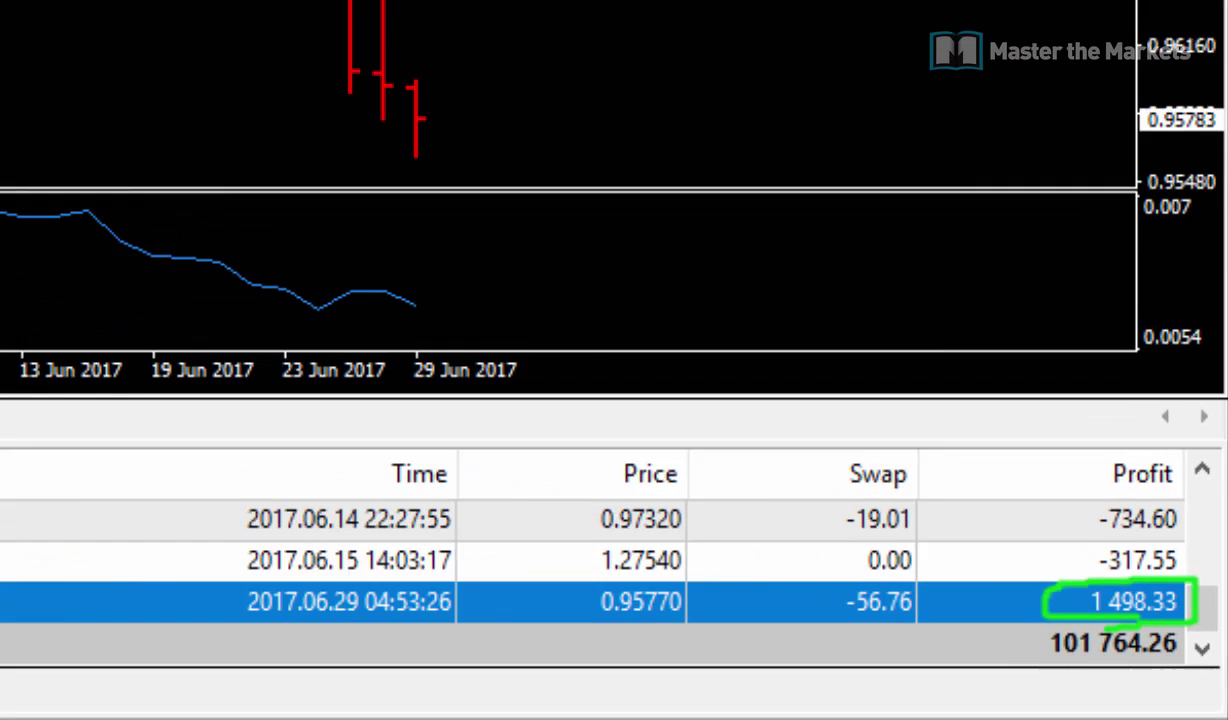
left_click(31, 708)
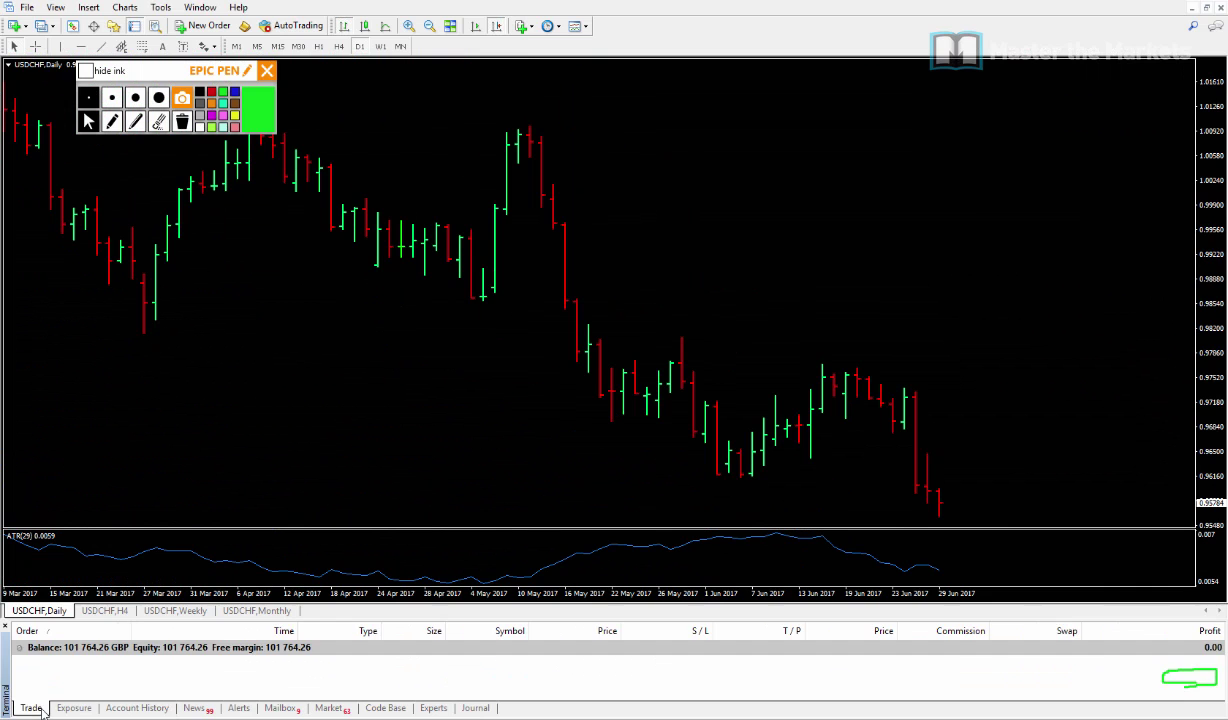
- Hide the Terminal panel so the USDCHF daily chart fills the window, with the Epic Pen pencil active
left_click(134, 26)
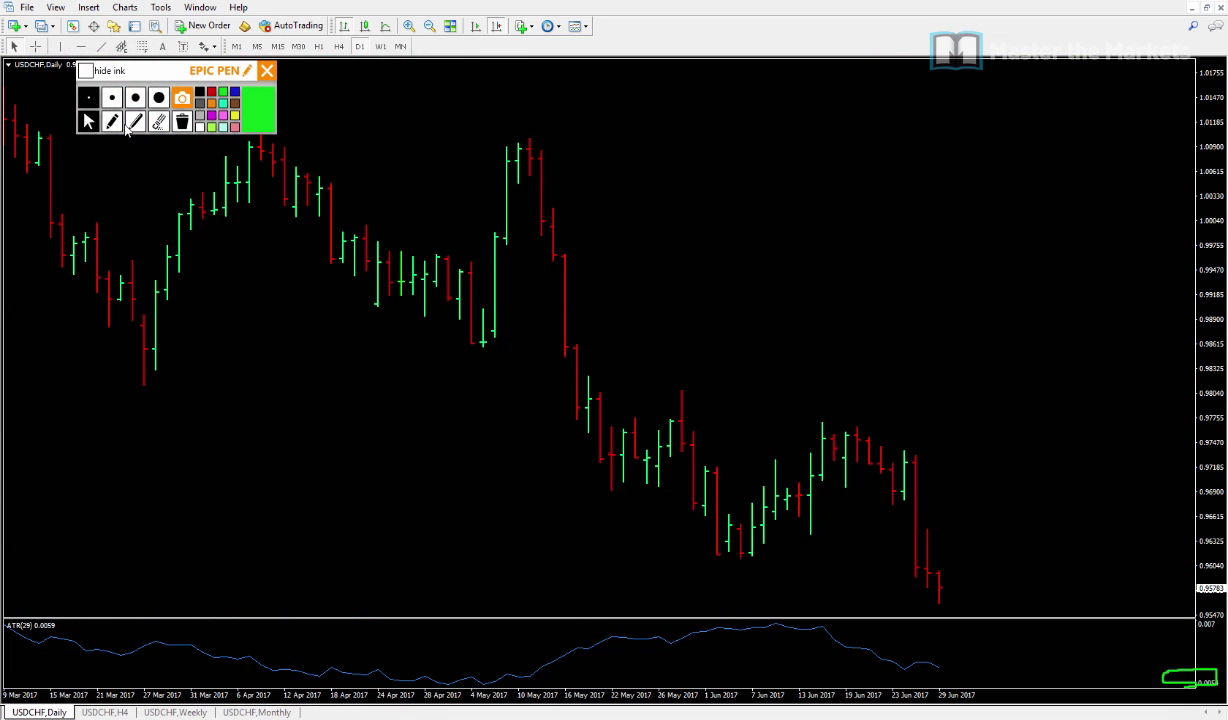
left_click(134, 26)
left_click(113, 127)
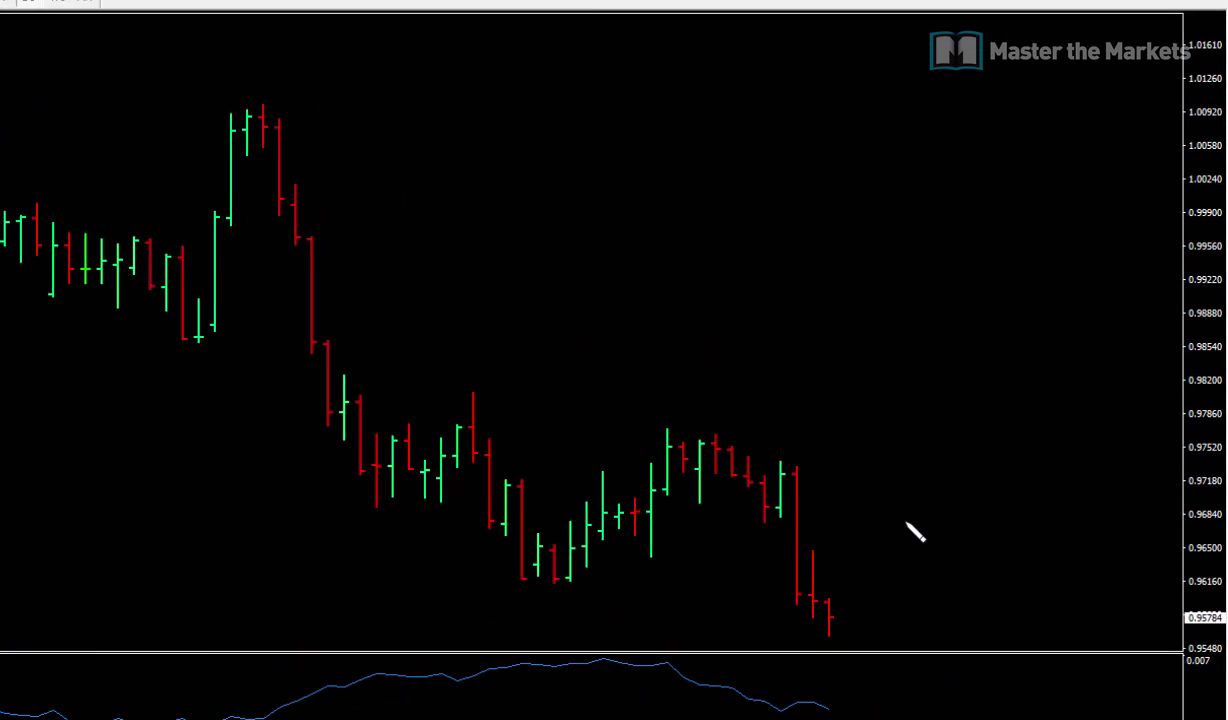
- Handwrite 'High profit target points' on the chart and underline it
left_click_drag(558, 130, 576, 236)
mouse_move(608, 149)
left_mouse_down()
mouse_move(612, 195)
mouse_move(594, 180)
mouse_move(631, 196)
mouse_move(660, 242)
mouse_move(657, 222)
left_mouse_up()
left_click(630, 152)
mouse_move(697, 139)
left_mouse_down()
mouse_move(757, 242)
mouse_move(781, 219)
mouse_move(838, 224)
mouse_move(819, 190)
mouse_move(890, 218)
left_mouse_up()
mouse_move(655, 266)
left_mouse_down()
mouse_move(656, 305)
mouse_move(676, 283)
left_mouse_up()
mouse_move(680, 282)
left_mouse_down()
mouse_move(689, 271)
mouse_move(764, 330)
mouse_move(828, 268)
mouse_move(893, 332)
mouse_move(907, 302)
mouse_move(994, 311)
left_mouse_up()
left_click_drag(558, 352, 1118, 338)
- Write 'ST' above the notes with a curved arrow to High and an arrow up to ST
left_click_drag(412, 44, 386, 128)
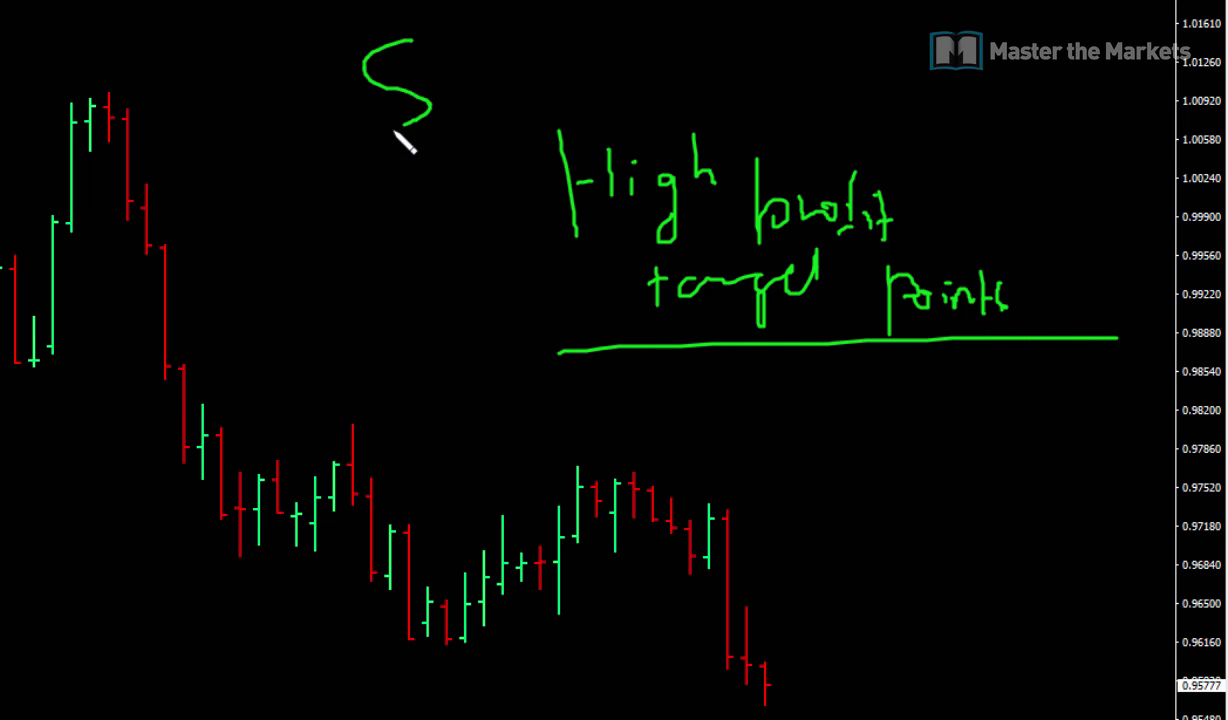
left_click_drag(459, 44, 460, 74)
mouse_move(452, 47)
left_mouse_down()
mouse_move(467, 45)
mouse_move(462, 104)
left_mouse_up()
mouse_move(558, 72)
left_mouse_down()
mouse_move(612, 70)
mouse_move(717, 142)
mouse_move(736, 106)
left_mouse_up()
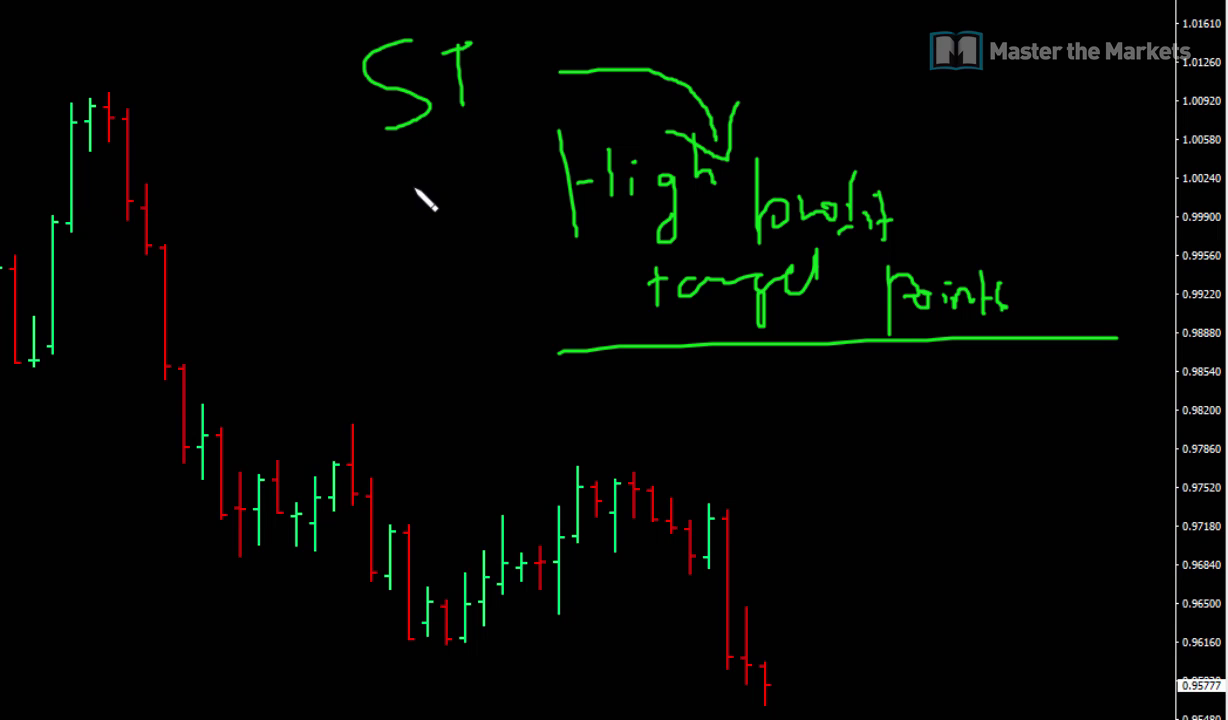
mouse_move(319, 249)
left_mouse_down()
mouse_move(405, 150)
mouse_move(415, 184)
left_mouse_up()
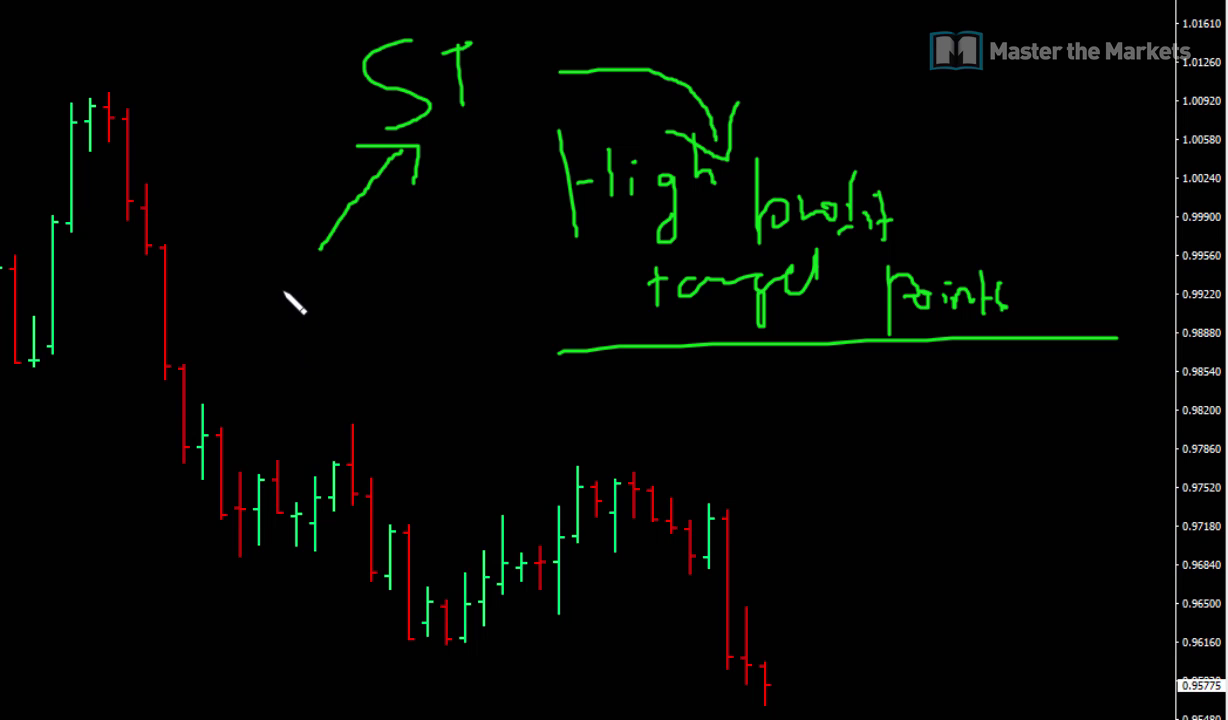
- Write 'Quantify SWP' with arrows linking it to SH and SL, then clear all the ink
mouse_move(275, 262)
left_mouse_down()
mouse_move(262, 312)
mouse_move(284, 272)
mouse_move(283, 316)
mouse_move(356, 305)
mouse_move(392, 296)
mouse_move(402, 240)
mouse_move(420, 318)
left_mouse_up()
mouse_move(337, 338)
left_mouse_down()
mouse_move(318, 393)
mouse_move(371, 395)
mouse_move(373, 365)
mouse_move(424, 416)
mouse_move(452, 398)
mouse_move(467, 418)
mouse_move(508, 420)
left_mouse_up()
mouse_move(423, 397)
left_mouse_down()
mouse_move(480, 455)
mouse_move(478, 478)
left_mouse_up()
mouse_move(507, 437)
left_mouse_down()
mouse_move(510, 468)
mouse_move(529, 465)
left_mouse_up()
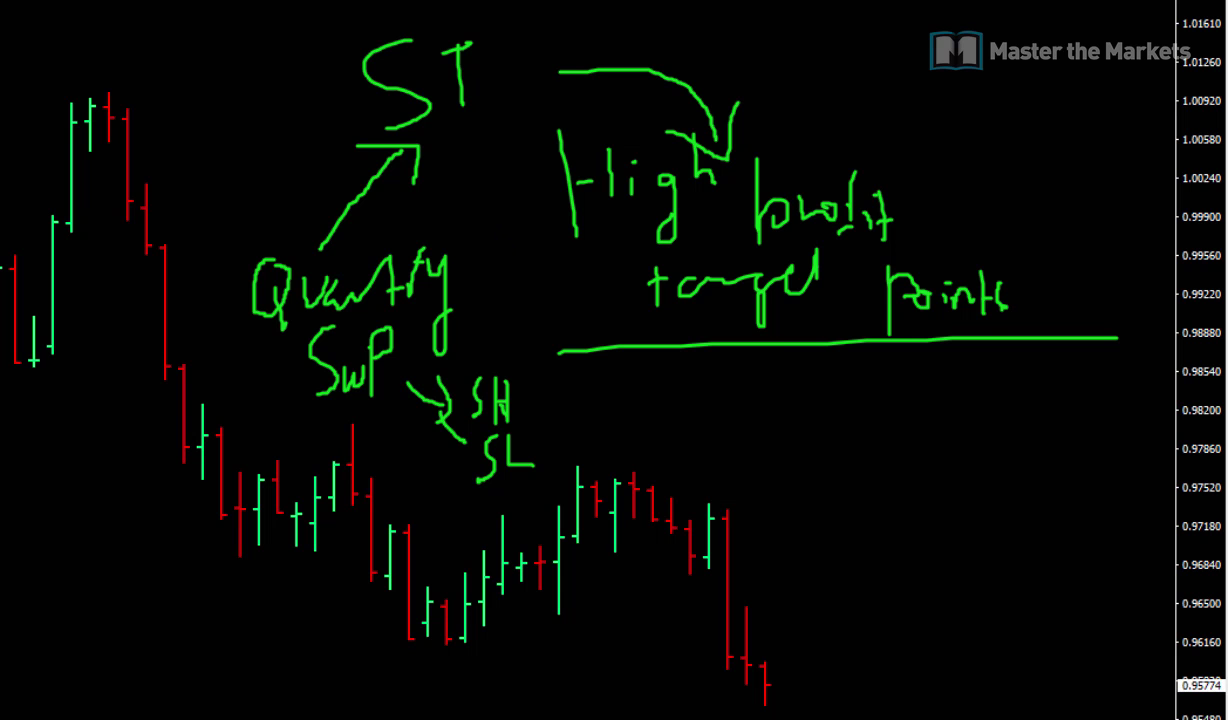
left_click(181, 121)
- Return to the normal cursor, scroll the USDCHF chart up, and re-select the Epic Pen pencil
left_click(88, 121)
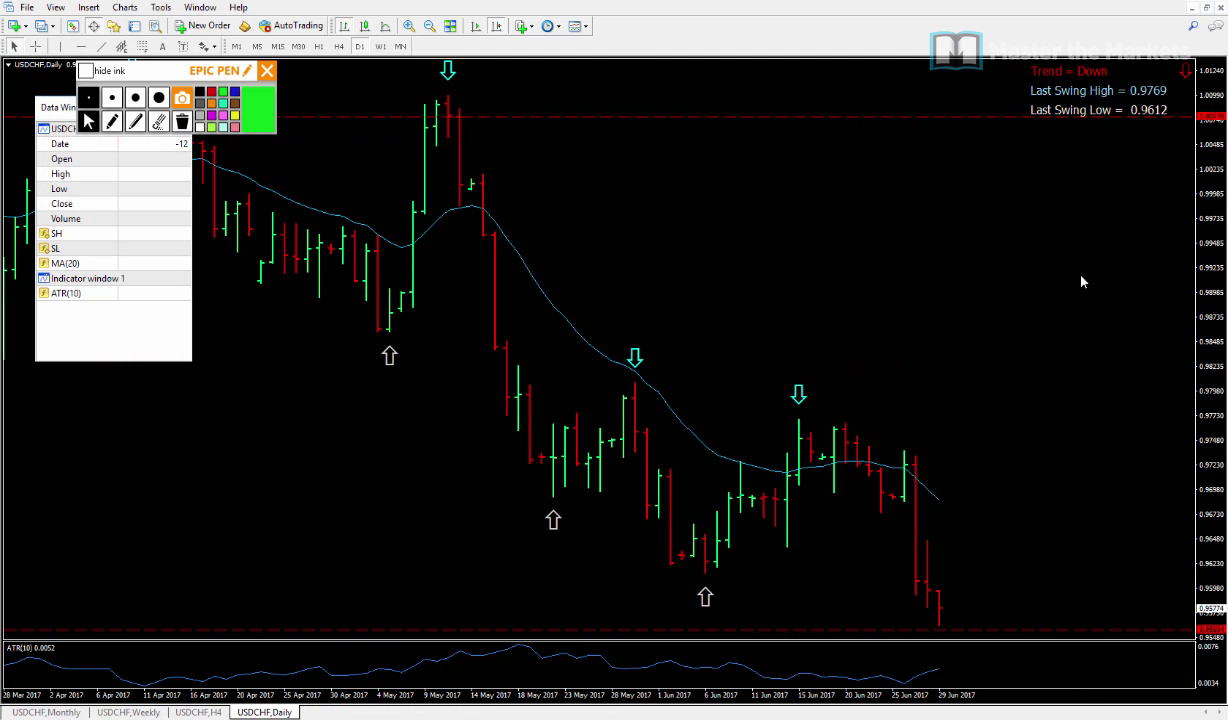
scroll(908, 232, "up", 1)
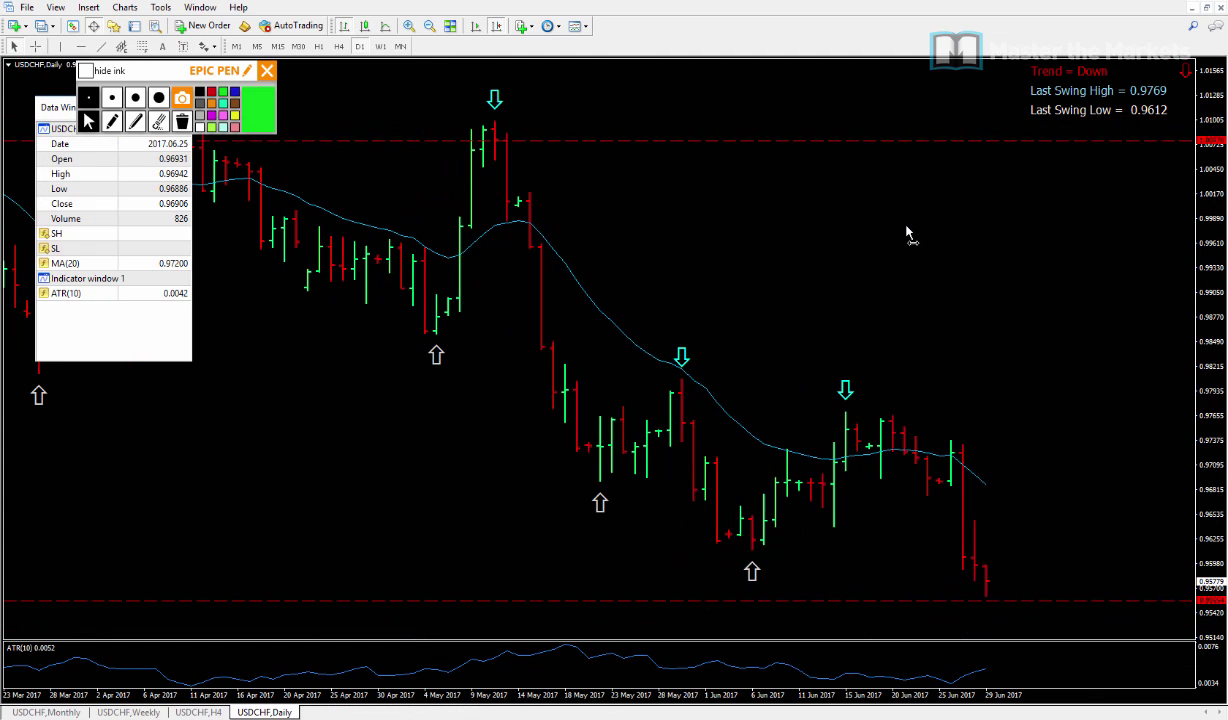
scroll(908, 232, "up", 1)
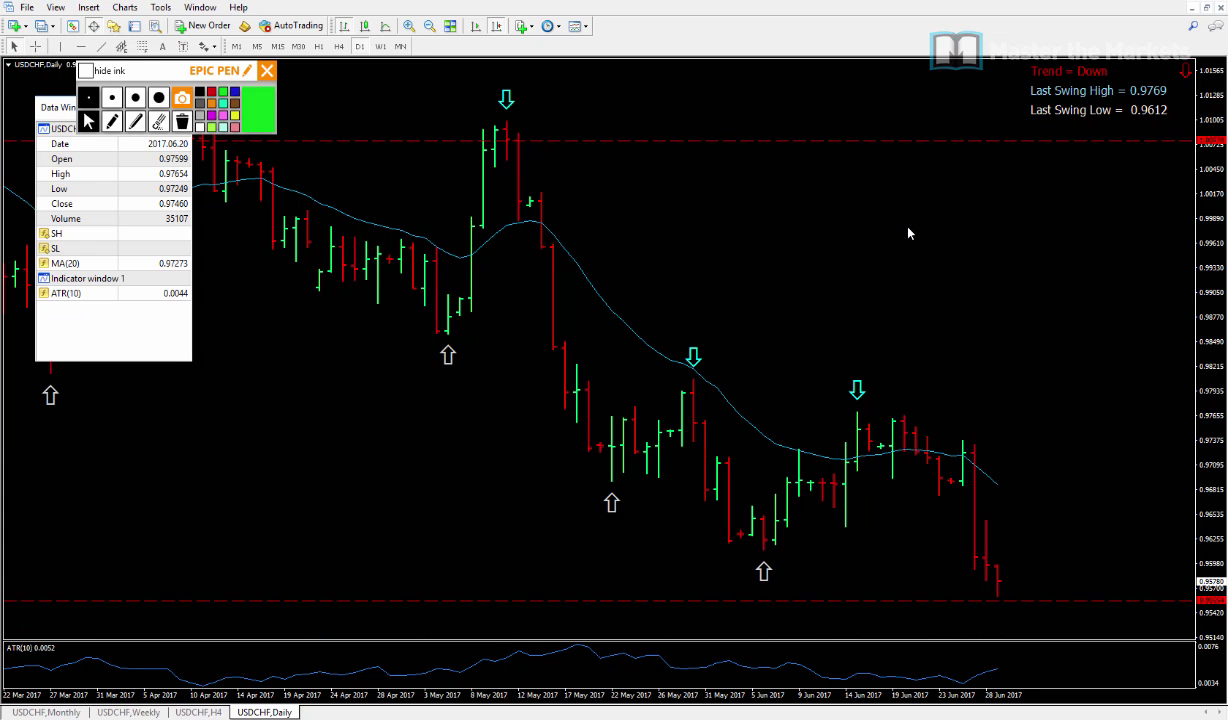
left_click(111, 121)
- Circle the May swing-high and swing-low arrows in green and add a circled 1 at top right
mouse_move(532, 89)
left_mouse_down()
mouse_move(480, 90)
mouse_move(515, 130)
mouse_move(538, 91)
left_mouse_up()
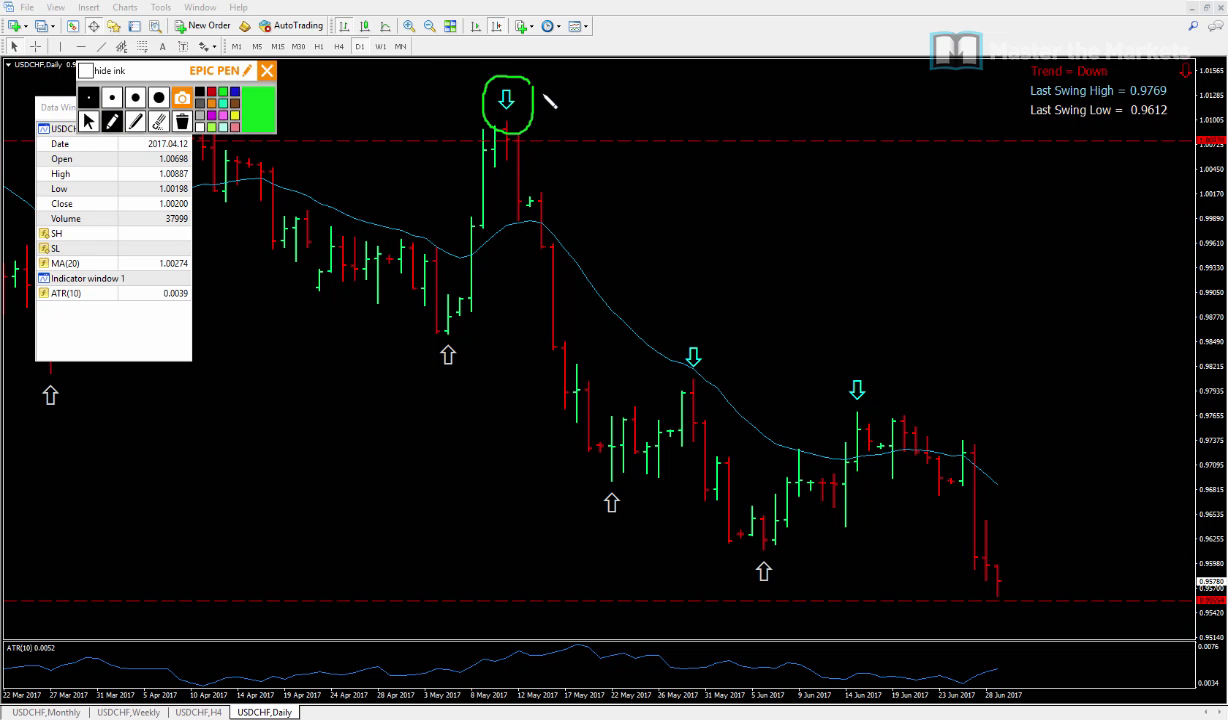
mouse_move(476, 344)
left_mouse_down()
mouse_move(408, 352)
mouse_move(463, 336)
left_mouse_up()
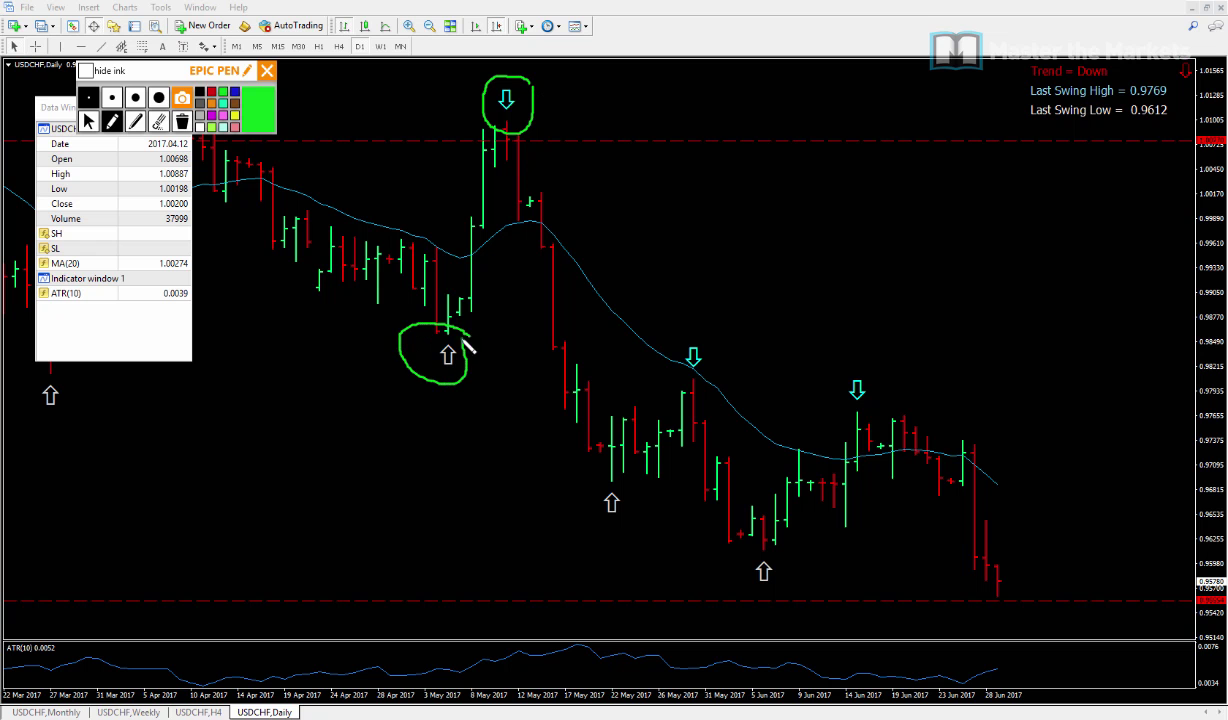
left_click_drag(700, 328, 715, 348)
mouse_move(617, 438)
left_mouse_down()
mouse_move(637, 500)
mouse_move(572, 434)
left_mouse_up()
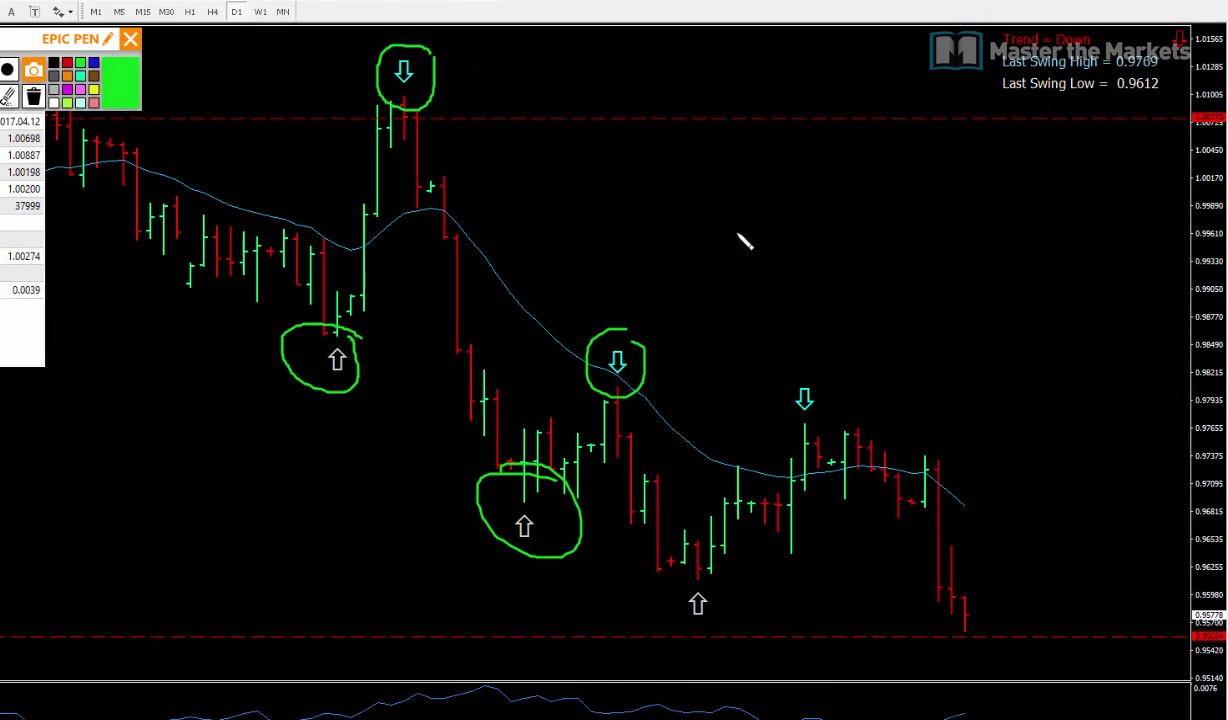
mouse_move(857, 134)
left_mouse_down()
mouse_move(857, 170)
mouse_move(819, 143)
mouse_move(880, 188)
mouse_move(842, 108)
mouse_move(826, 102)
left_mouse_up()
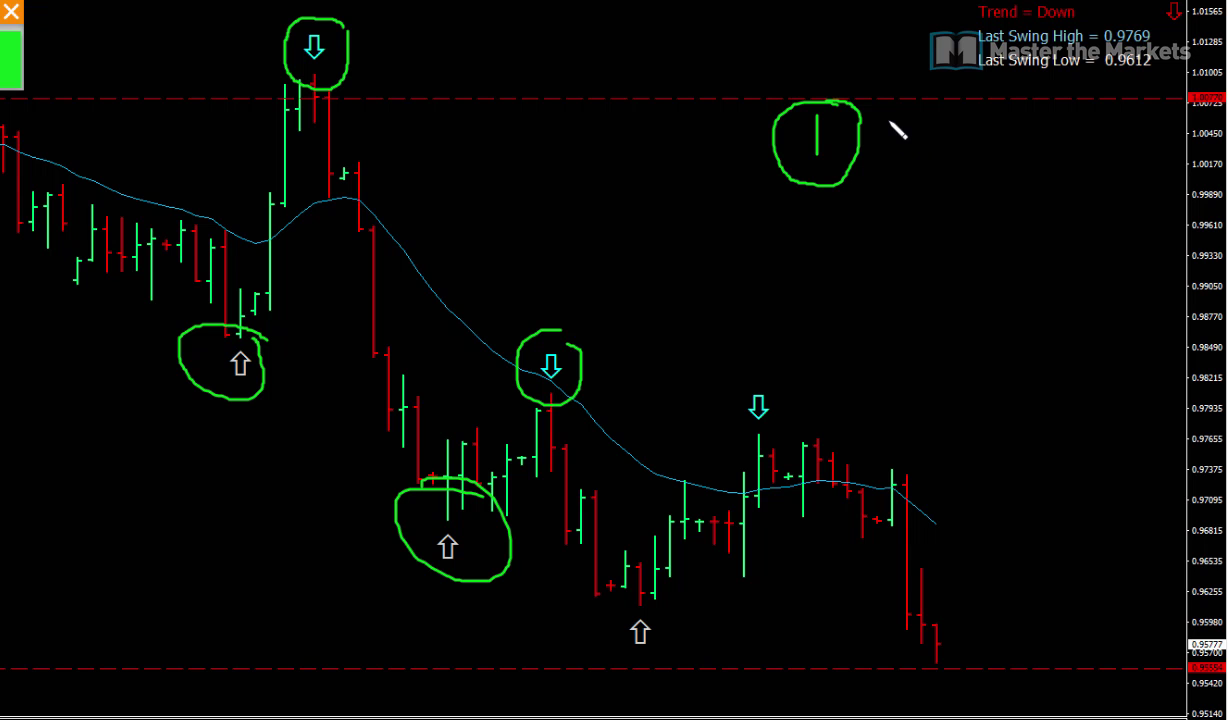
- Handwrite 'High Profit' at the top right and 'Q Sw' beside the circled 1
mouse_move(797, 19)
left_mouse_down()
mouse_move(799, 61)
mouse_move(811, 35)
mouse_move(829, 31)
mouse_move(838, 70)
left_mouse_up()
mouse_move(858, 18)
left_mouse_down()
mouse_move(877, 47)
mouse_move(907, 17)
mouse_move(915, 50)
mouse_move(980, 38)
left_mouse_up()
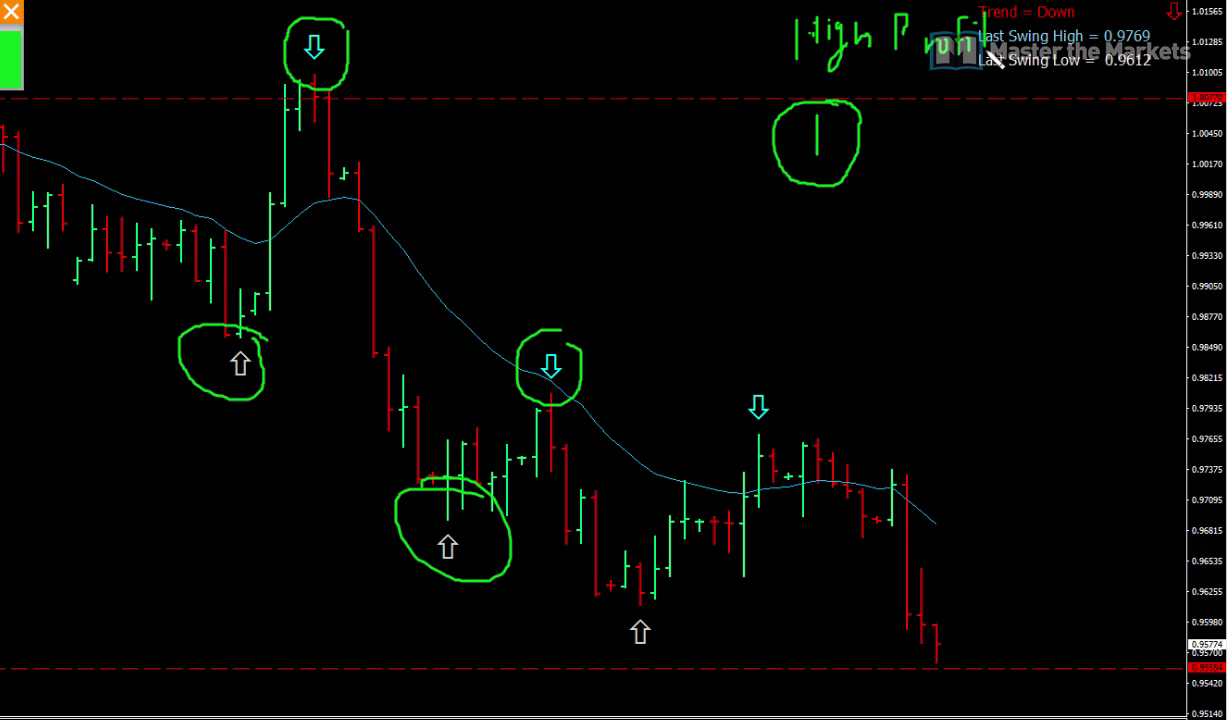
left_click_drag(921, 122, 930, 185)
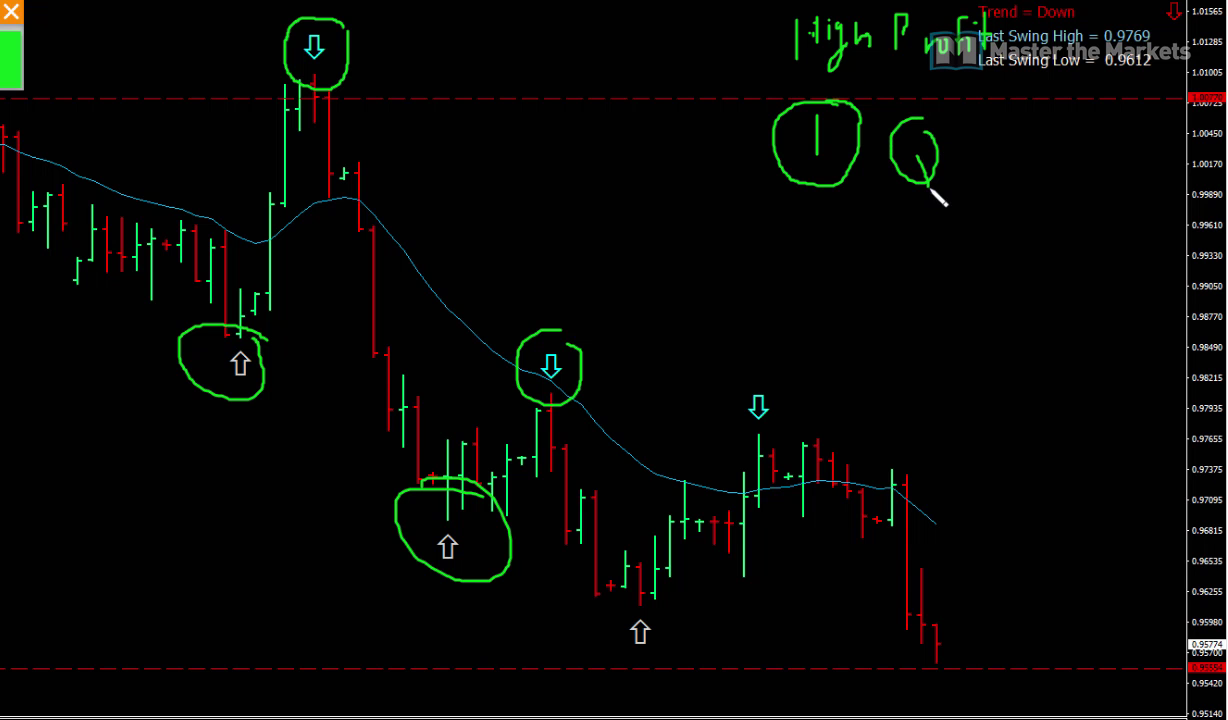
mouse_move(1025, 127)
left_mouse_down()
mouse_move(1018, 172)
mouse_move(1072, 150)
left_mouse_up()
- Add a circled 2 with a down arrow, underline the early-June lows, and sketch a U-shaped swing
mouse_move(815, 238)
left_mouse_down()
mouse_move(826, 280)
mouse_move(876, 284)
left_mouse_up()
mouse_move(822, 214)
left_mouse_down()
mouse_move(860, 322)
mouse_move(810, 212)
mouse_move(798, 214)
left_mouse_up()
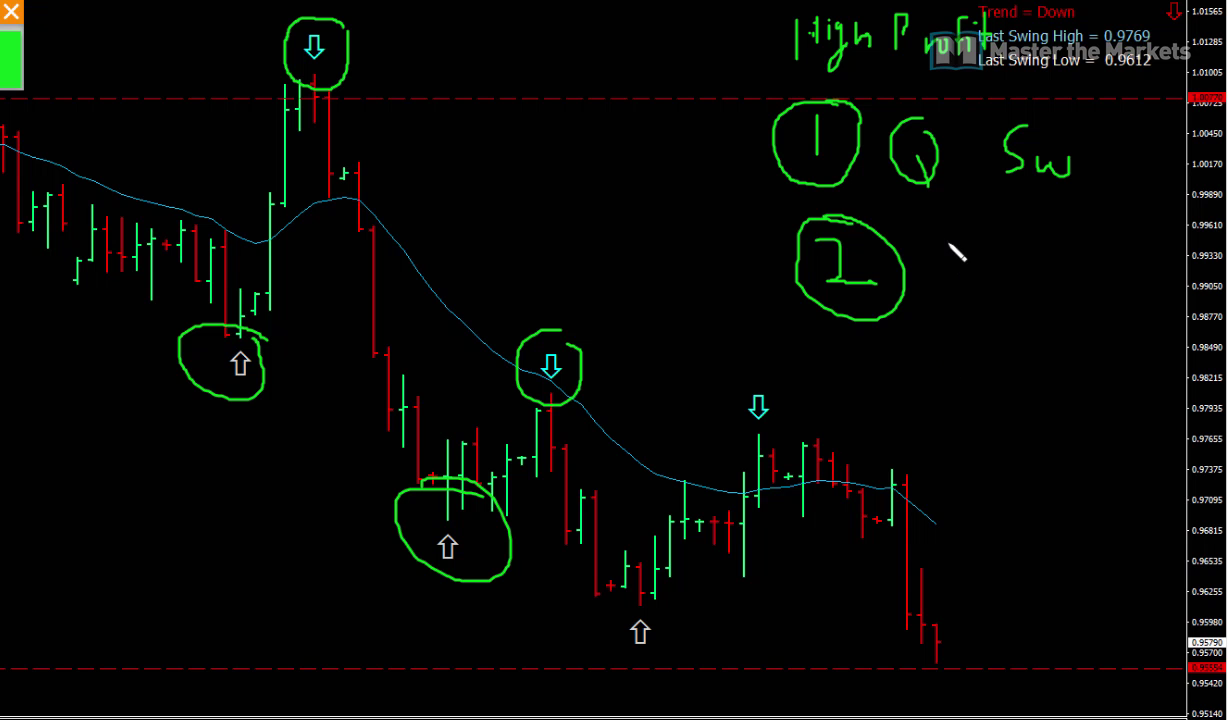
mouse_move(973, 231)
left_mouse_down()
mouse_move(972, 278)
mouse_move(996, 305)
left_mouse_up()
mouse_move(996, 305)
left_mouse_down()
mouse_move(1013, 265)
mouse_move(905, 218)
mouse_move(968, 328)
mouse_move(1050, 262)
mouse_move(1036, 224)
left_mouse_up()
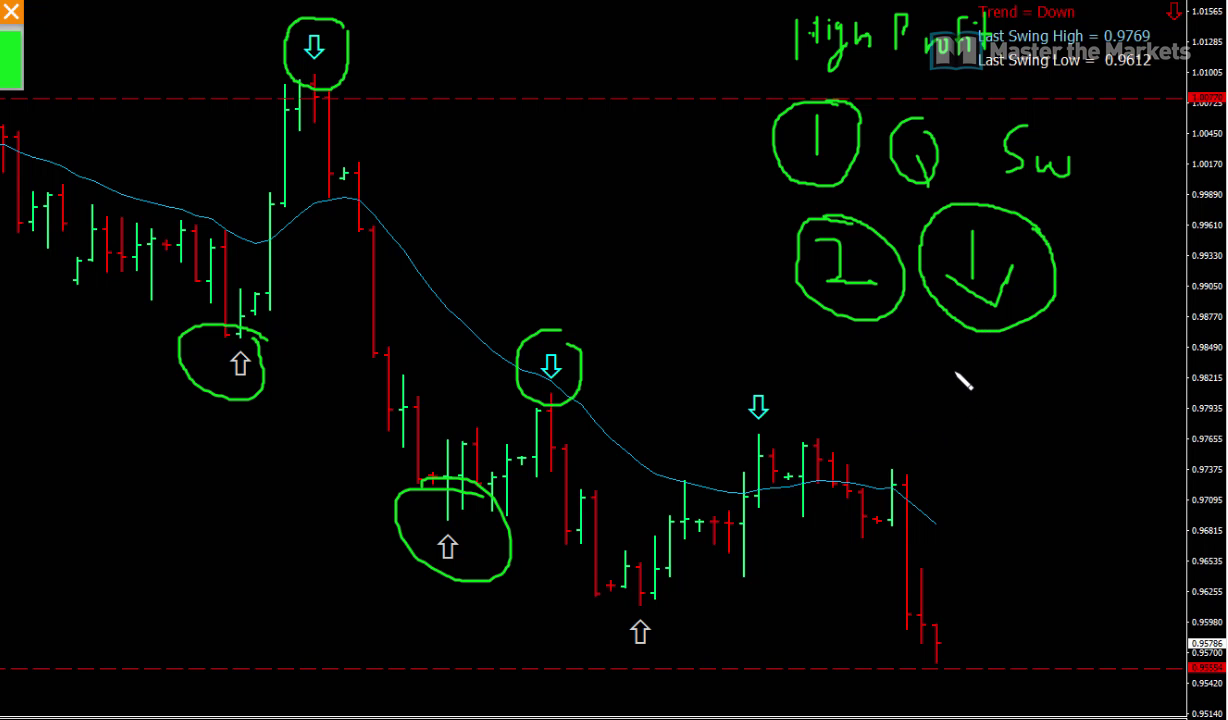
mouse_move(568, 608)
left_mouse_down()
mouse_move(744, 608)
mouse_move(520, 606)
mouse_move(764, 612)
mouse_move(520, 618)
mouse_move(846, 612)
left_mouse_up()
mouse_move(489, 98)
left_mouse_down()
mouse_move(507, 170)
mouse_move(563, 160)
mouse_move(582, 232)
mouse_move(603, 255)
mouse_move(652, 232)
mouse_move(675, 194)
mouse_move(661, 172)
mouse_move(677, 204)
left_mouse_up()
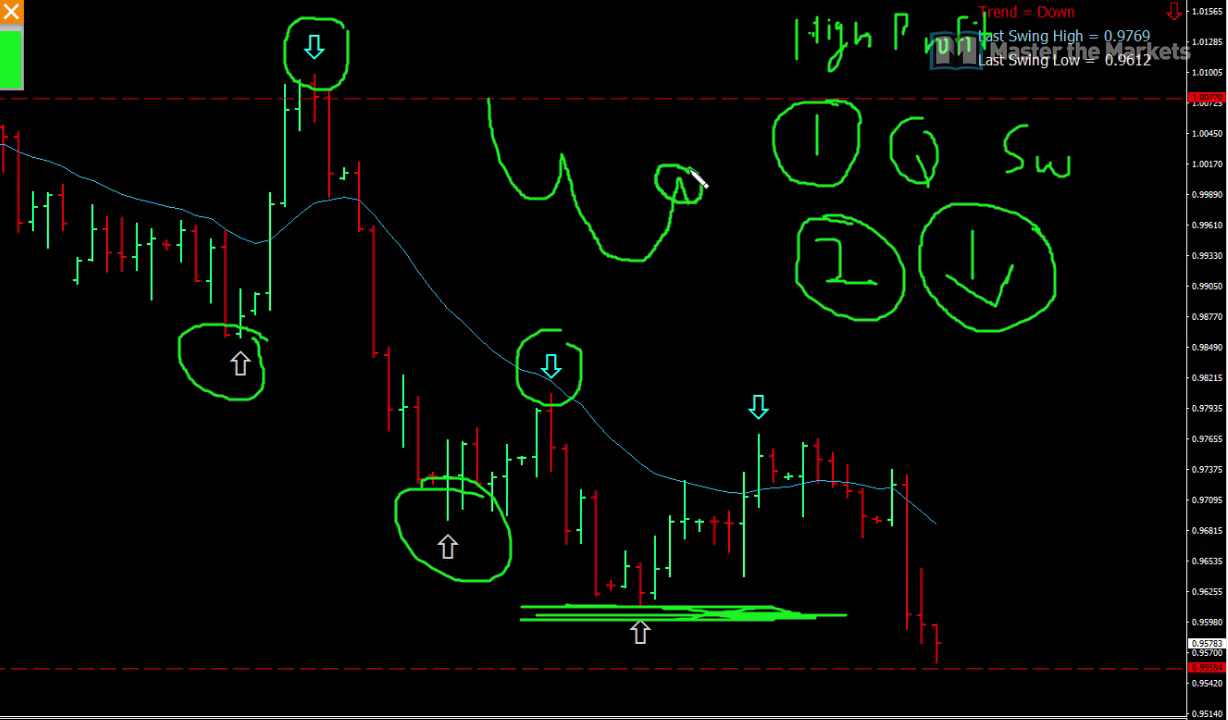
- Extend the sketch down, draw a dashed level beneath it, and circle its low
left_click_drag(680, 178, 691, 213)
left_click_drag(548, 258, 718, 261)
mouse_move(617, 245)
left_mouse_down()
mouse_move(655, 260)
mouse_move(619, 247)
left_mouse_up()
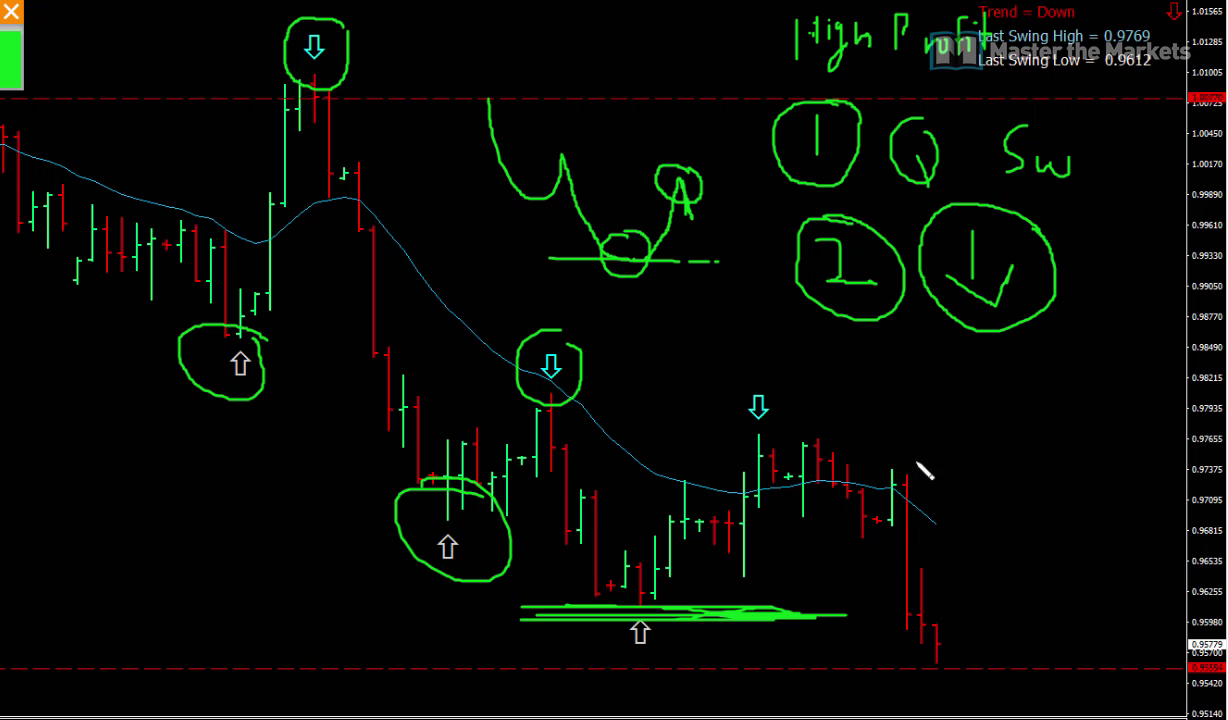
- Sketch a rising swing labelled SH with a dashed top level, erase the circled arrow, and write T
mouse_move(950, 592)
left_mouse_down()
mouse_move(955, 530)
mouse_move(985, 495)
mouse_move(1003, 545)
mouse_move(1028, 425)
mouse_move(1065, 505)
mouse_move(1084, 497)
mouse_move(1069, 493)
mouse_move(1091, 513)
mouse_move(1086, 462)
left_mouse_up()
left_click_drag(988, 420, 1090, 429)
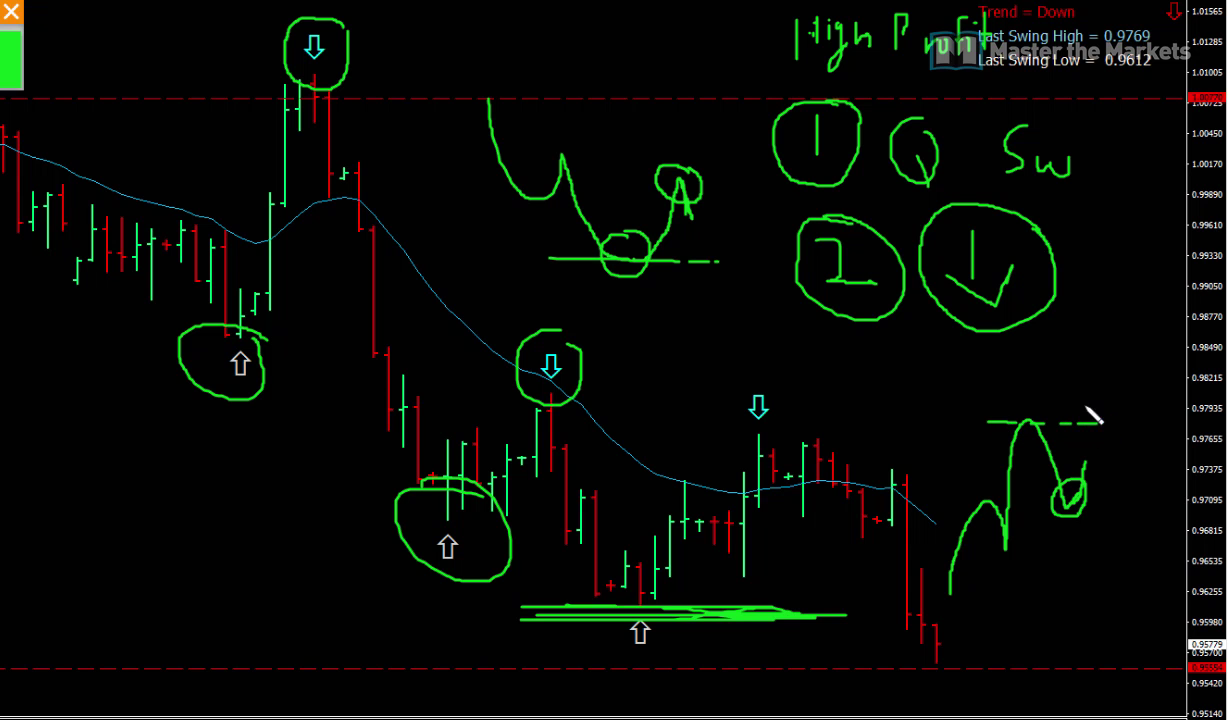
mouse_move(1083, 376)
left_mouse_down()
mouse_move(1068, 400)
mouse_move(1108, 404)
mouse_move(1107, 391)
left_mouse_up()
left_click_drag(934, 291, 995, 162)
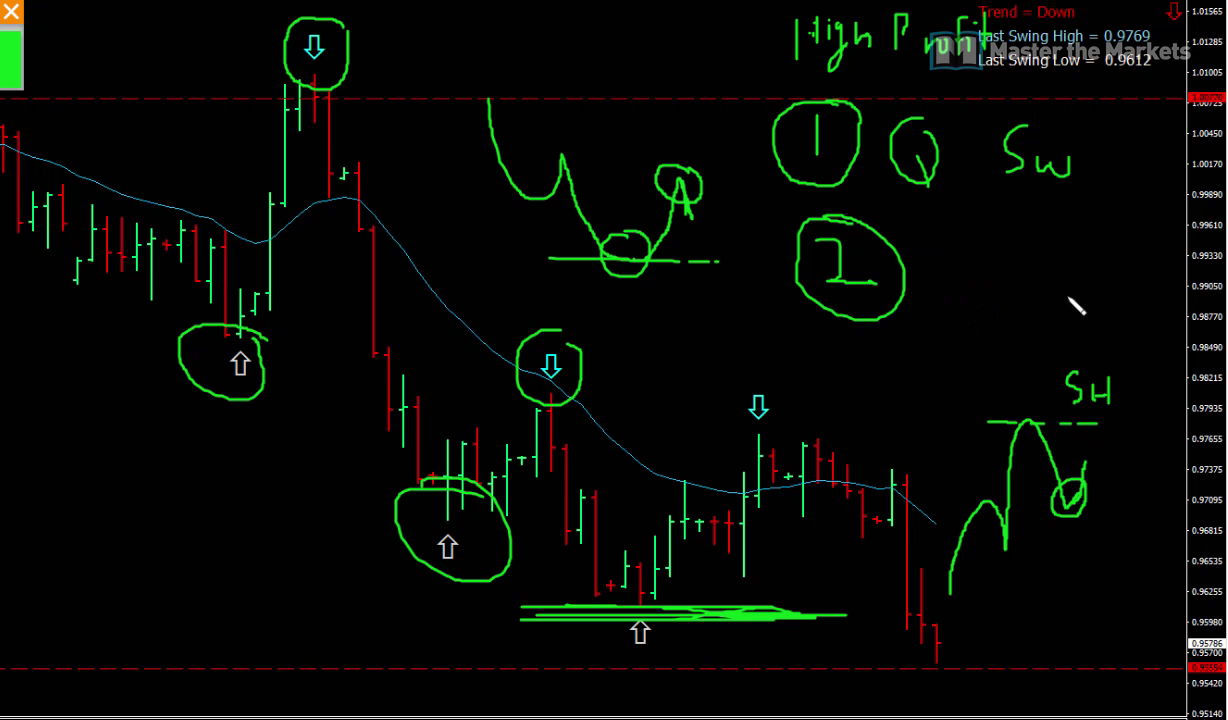
mouse_move(928, 233)
left_mouse_down()
mouse_move(987, 215)
mouse_move(963, 284)
left_mouse_up()
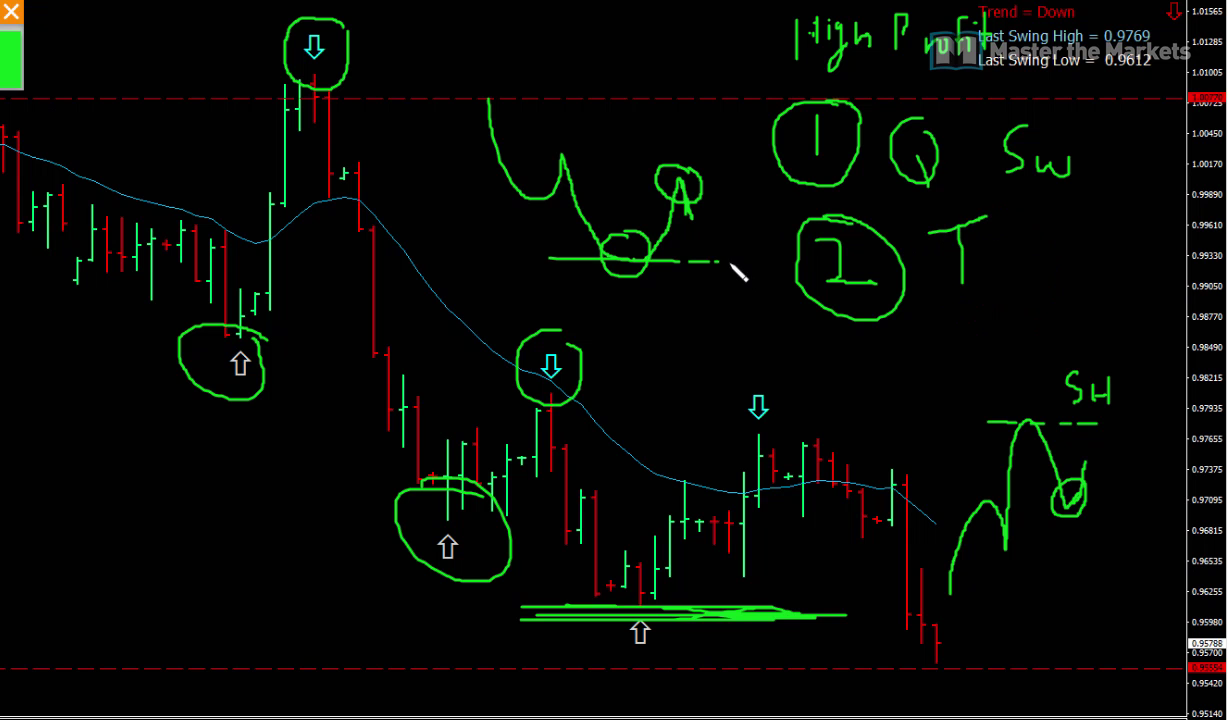